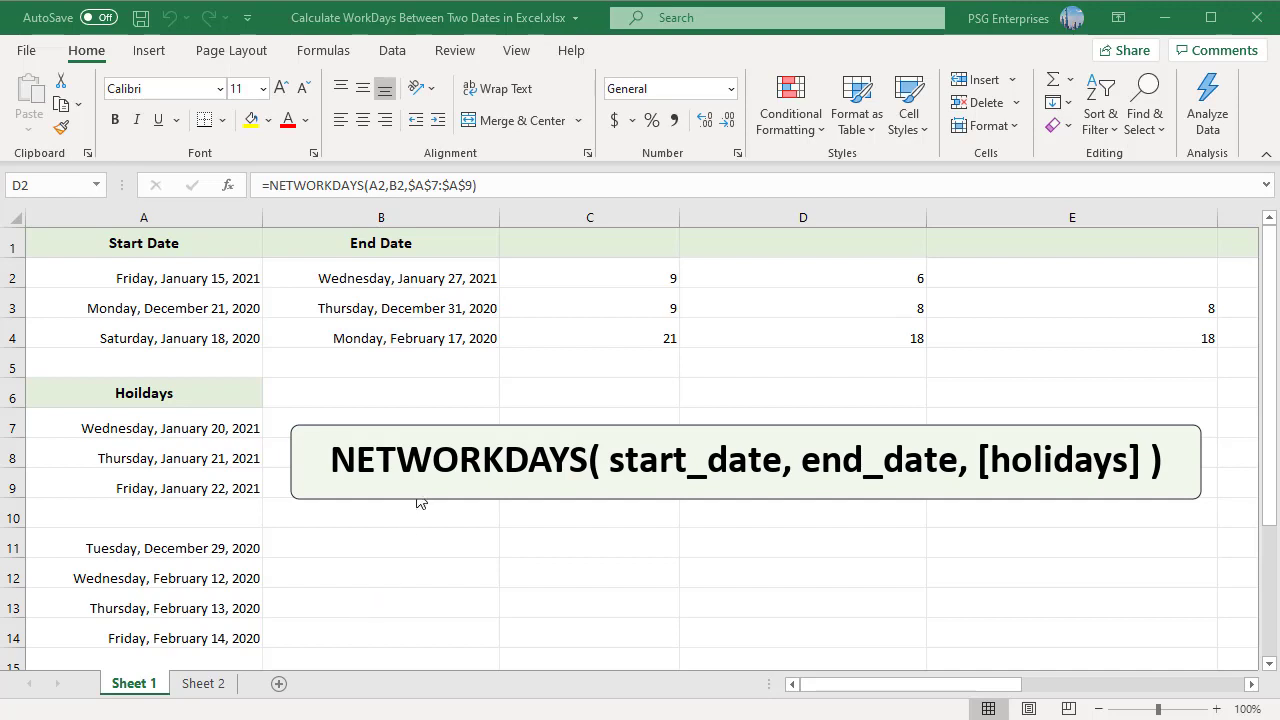
Examine the NETWORKDAYS formulas in C2 and D2, without and with the holiday range.
{"action": "double_click", "coordinate": [673, 281]}
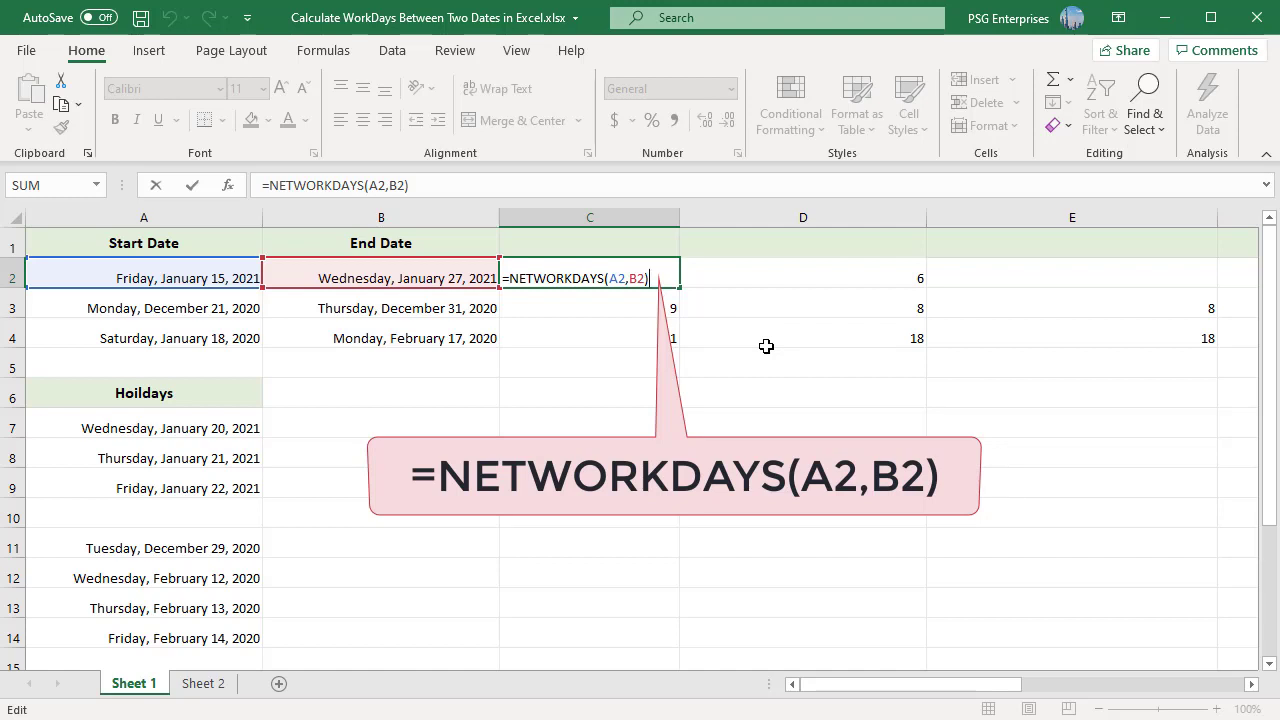
{"action": "key", "text": "ctrl+Return"}
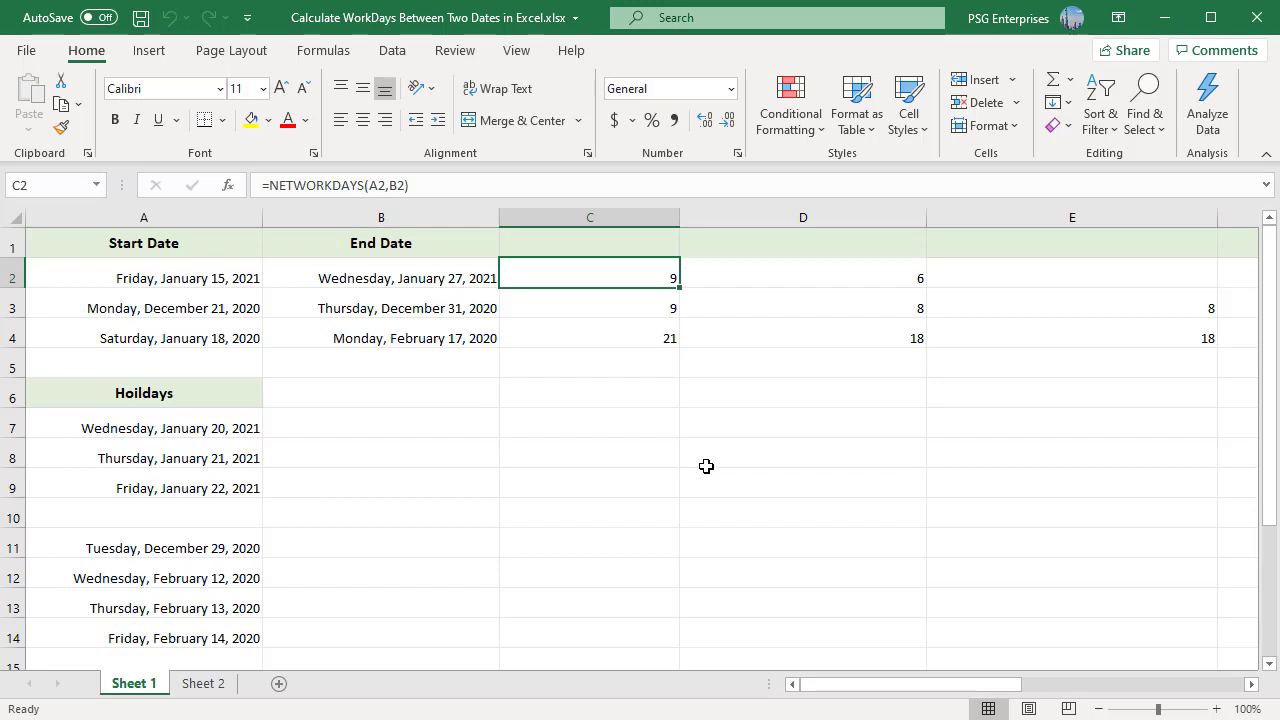
{"action": "left_click", "coordinate": [856, 273]}
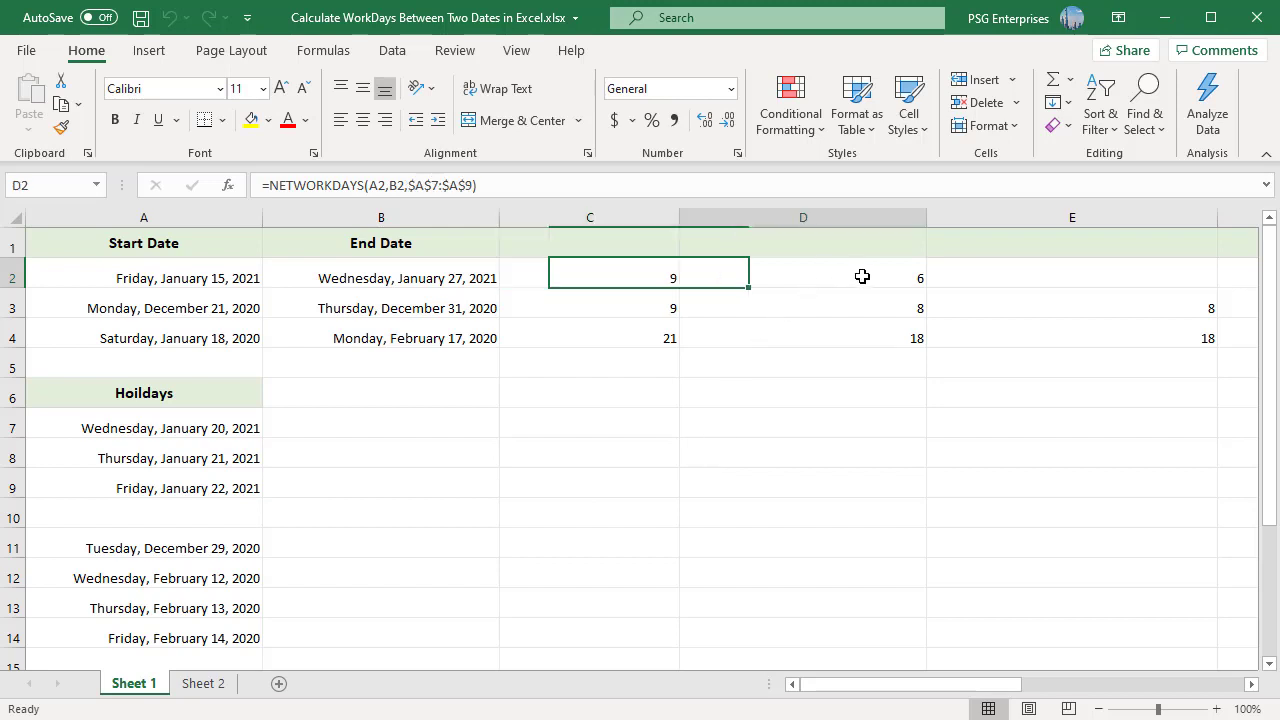
{"action": "double_click", "coordinate": [905, 276]}
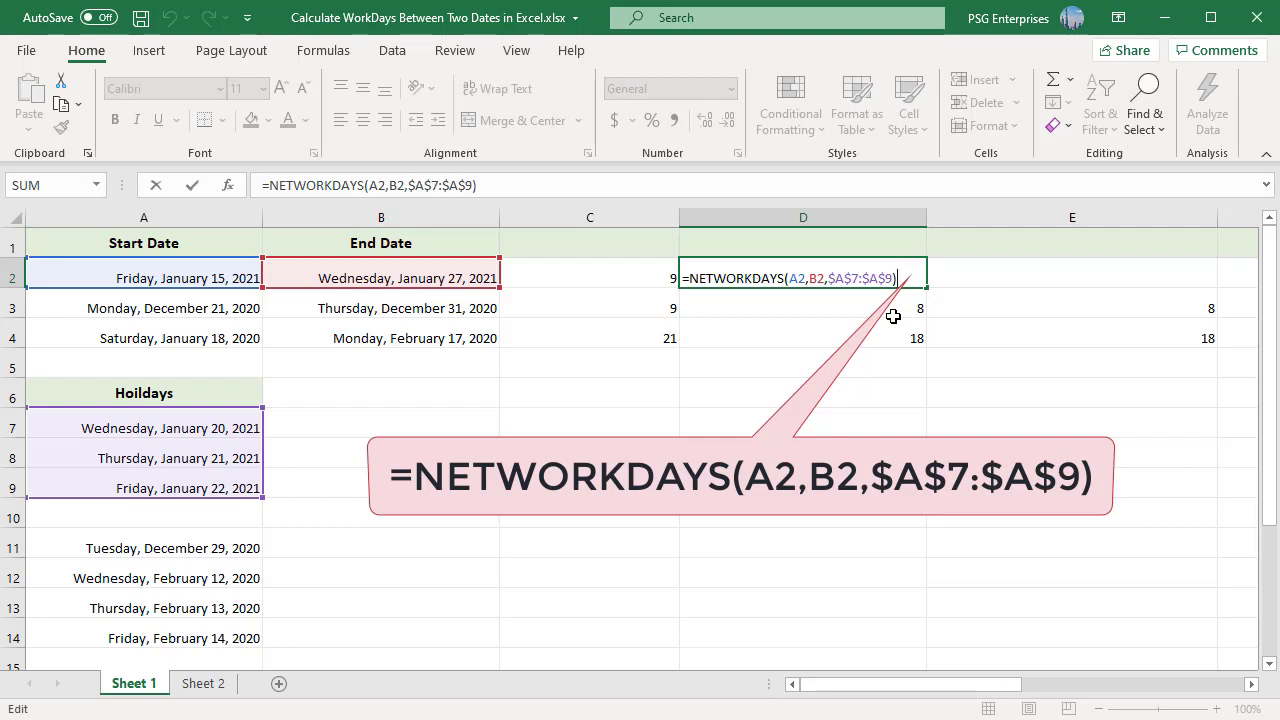
{"action": "key", "text": "ctrl+Return"}
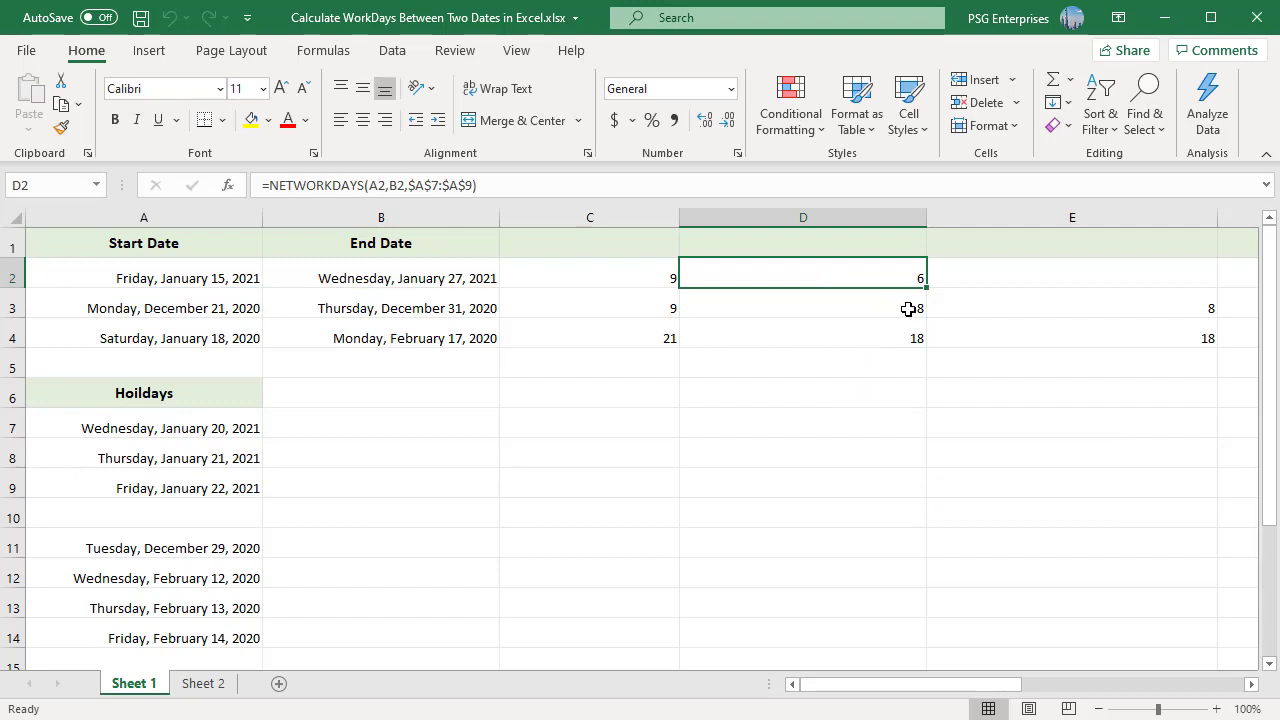
Examine the NETWORKDAYS formulas in D3 and D4, where the holidays are given as quoted dates.
{"action": "left_click", "coordinate": [913, 305]}
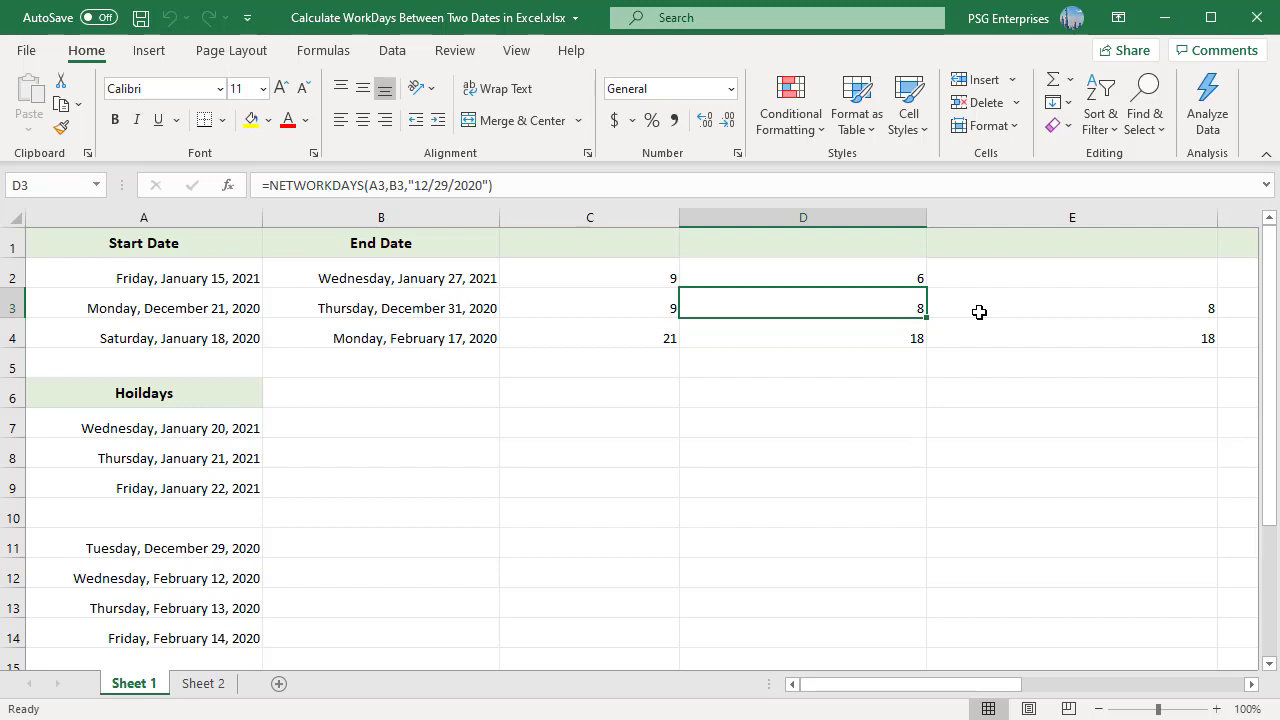
{"action": "double_click", "coordinate": [900, 306]}
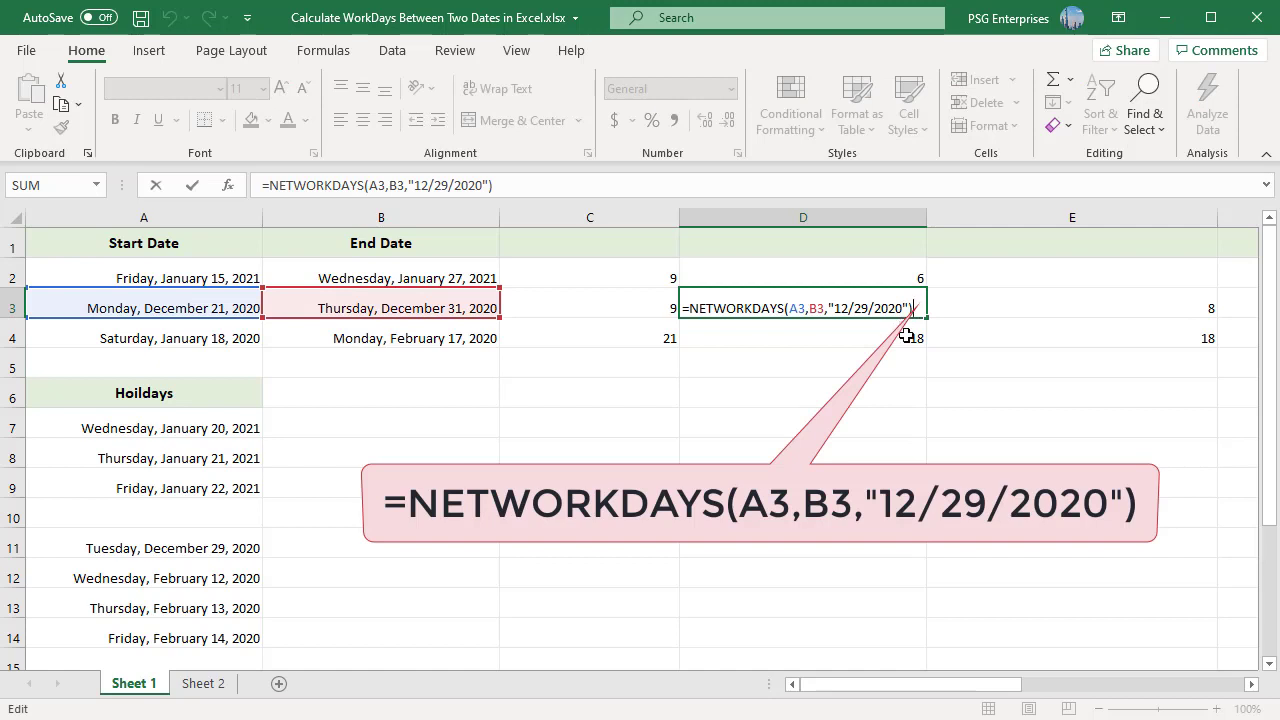
{"action": "key", "text": "Escape"}
{"action": "left_click", "coordinate": [918, 335]}
{"action": "double_click", "coordinate": [918, 338]}
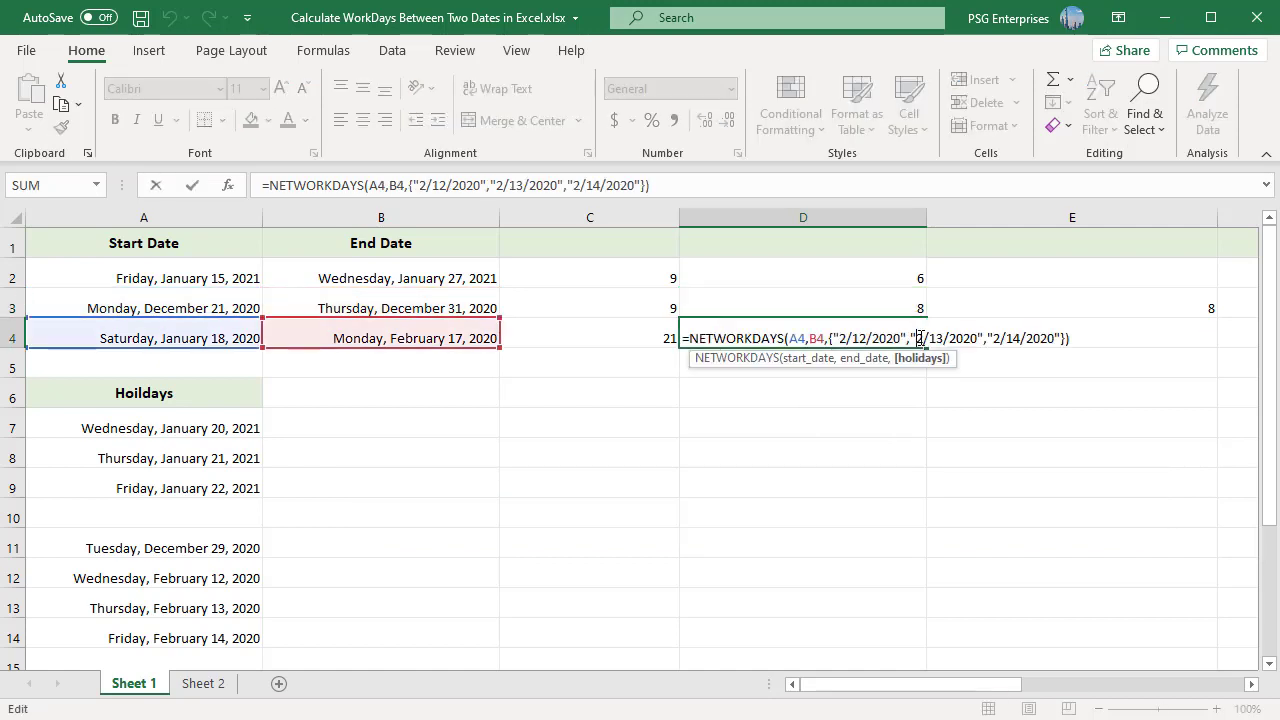
{"action": "left_click", "coordinate": [1071, 340]}
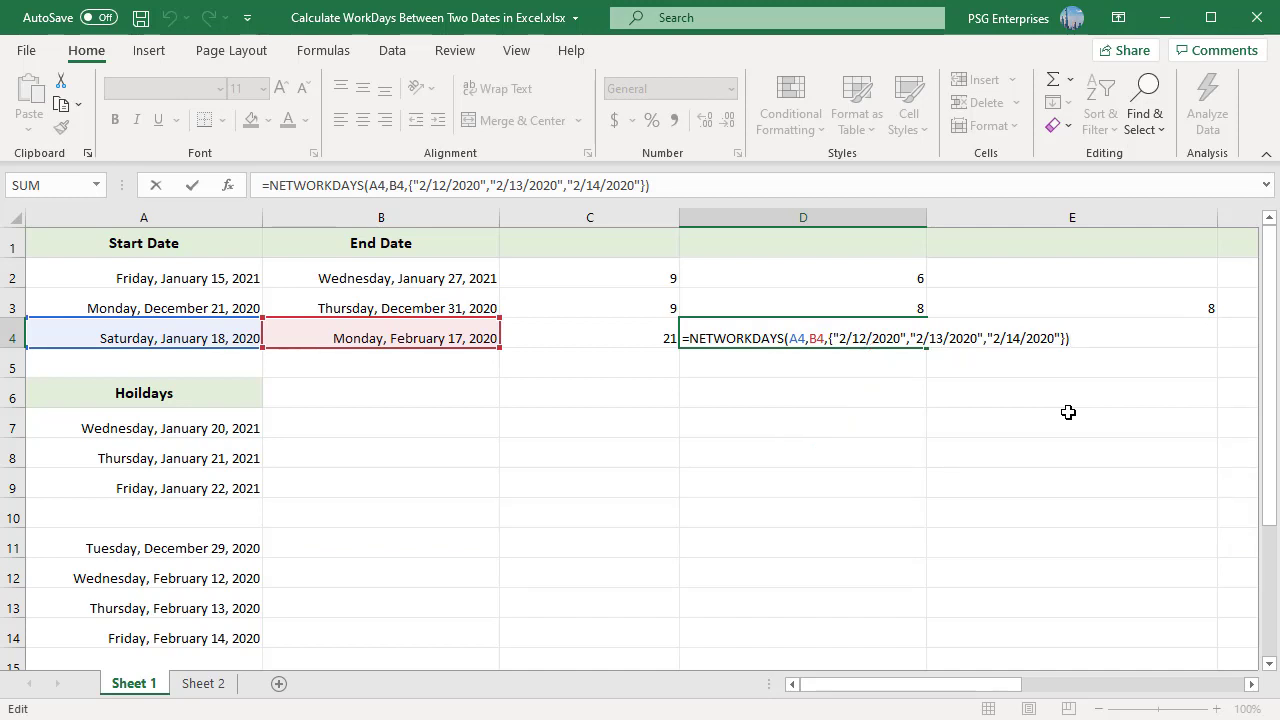
{"action": "key", "text": "ctrl+Return"}
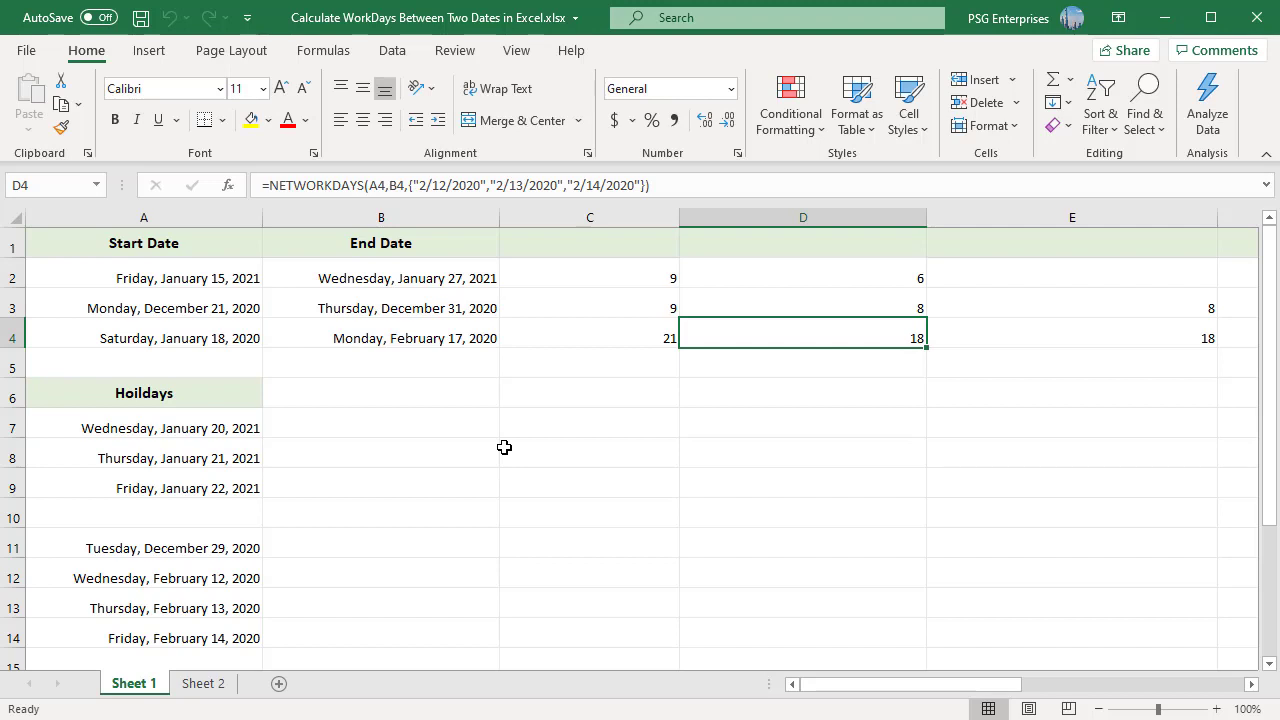
Apply the General number format to the holiday dates in A11:A14.
{"action": "left_click", "coordinate": [251, 557]}
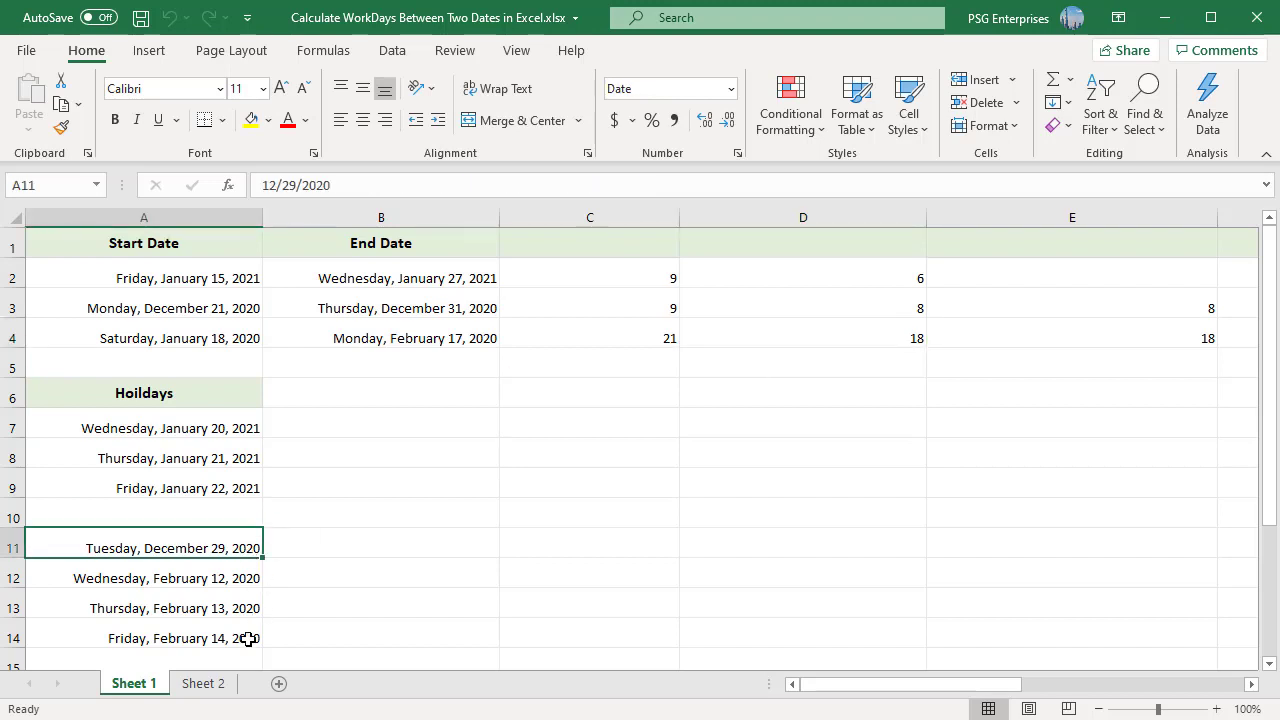
{"action": "left_click", "coordinate": [249, 640], "text": "shift"}
{"action": "left_click", "coordinate": [731, 90]}
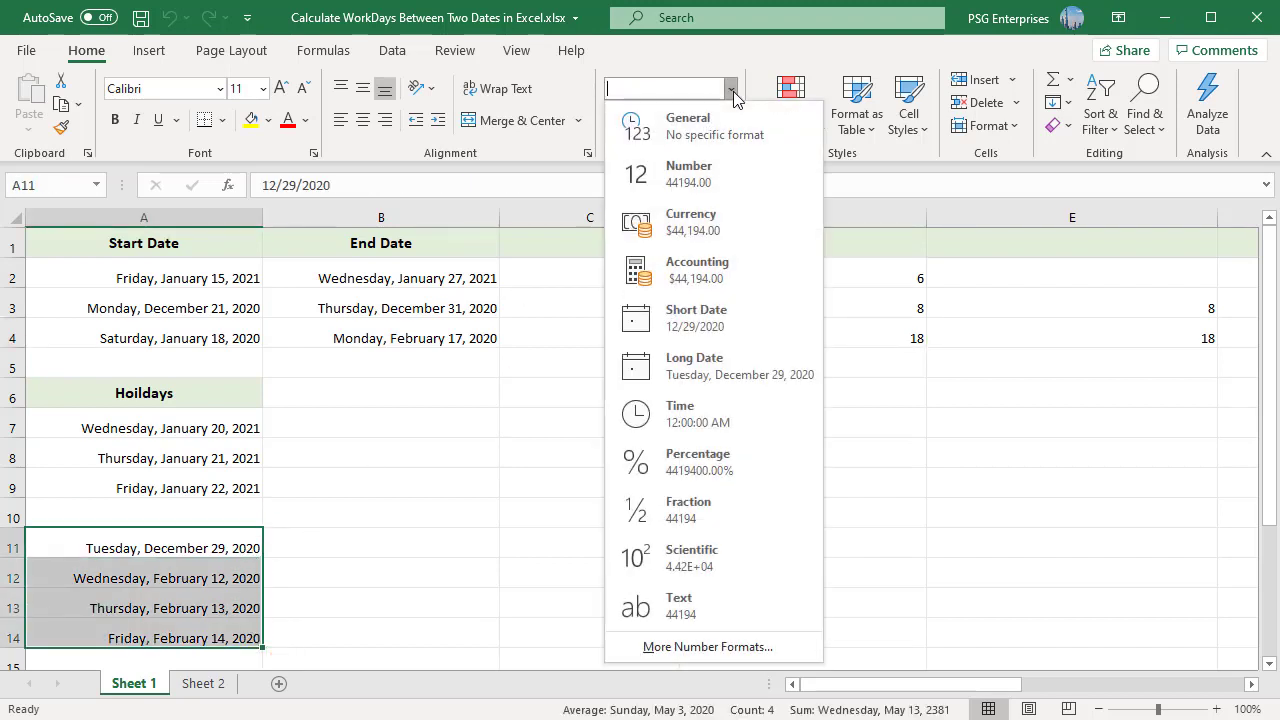
{"action": "left_click", "coordinate": [722, 120]}
{"action": "left_click", "coordinate": [524, 532]}
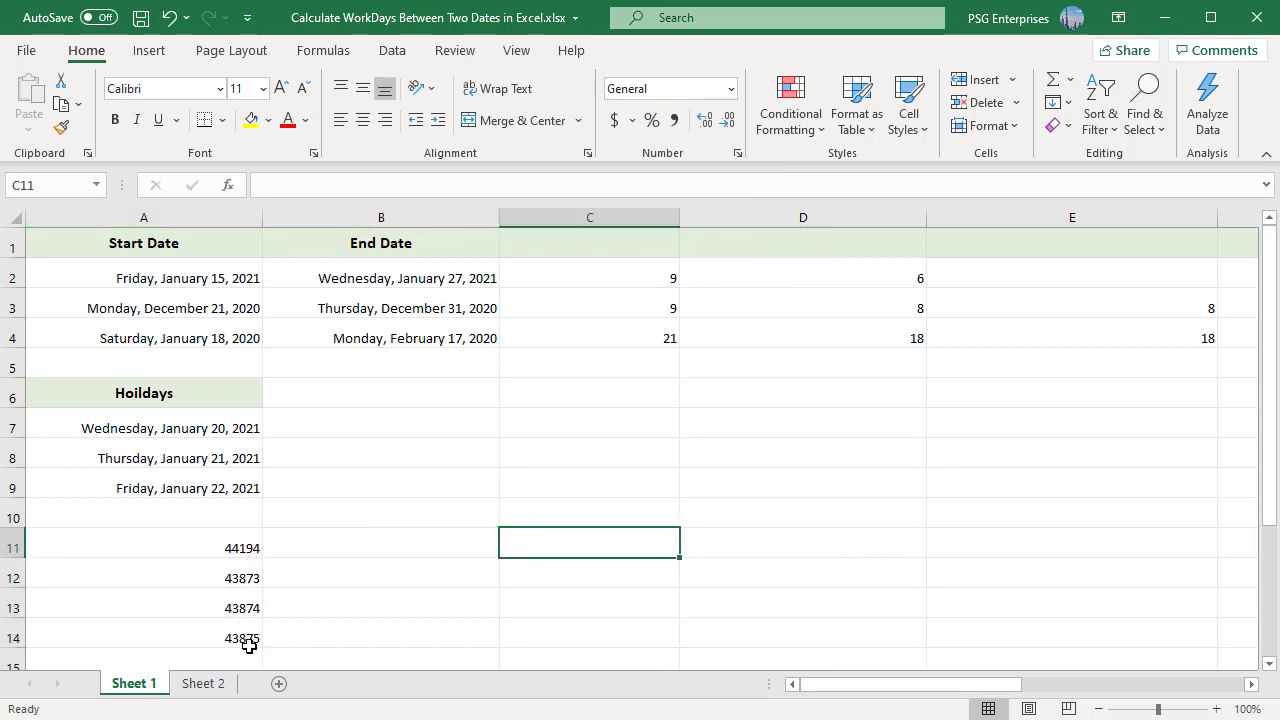
Examine the NETWORKDAYS formulas in E3 and E4, where the holidays are given as serial numbers.
{"action": "left_click", "coordinate": [1130, 305]}
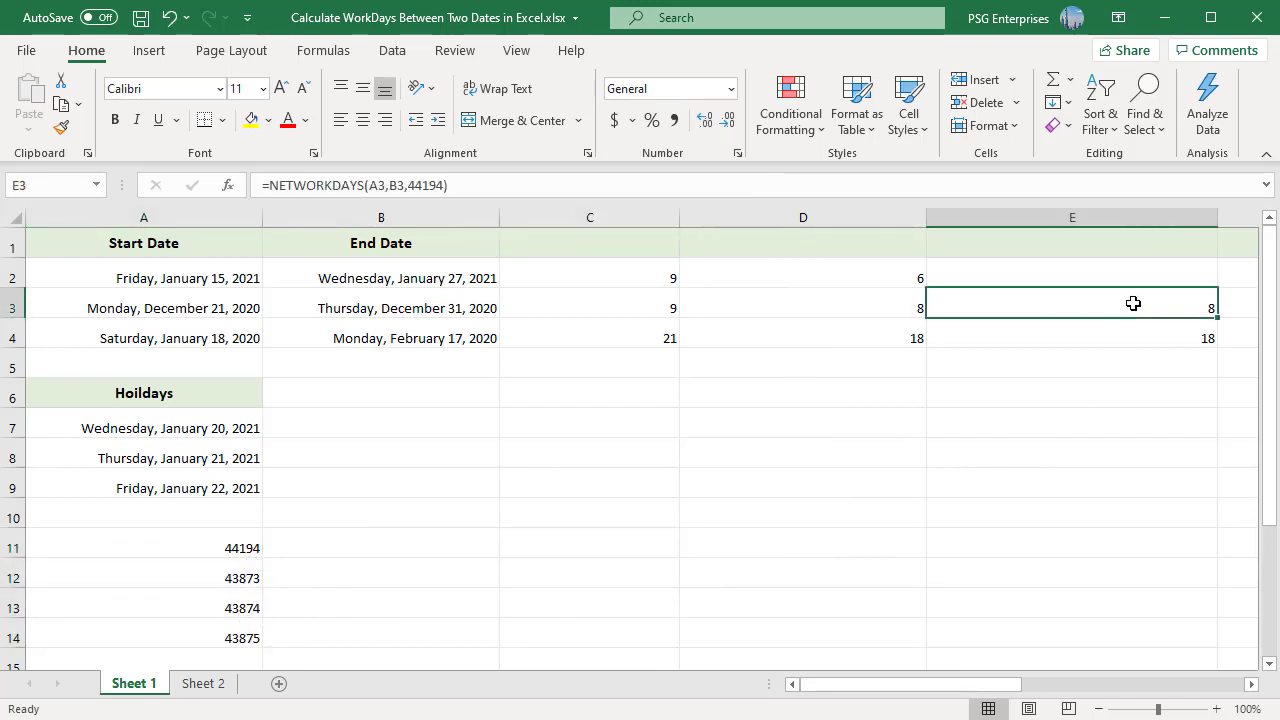
{"action": "double_click", "coordinate": [1182, 298]}
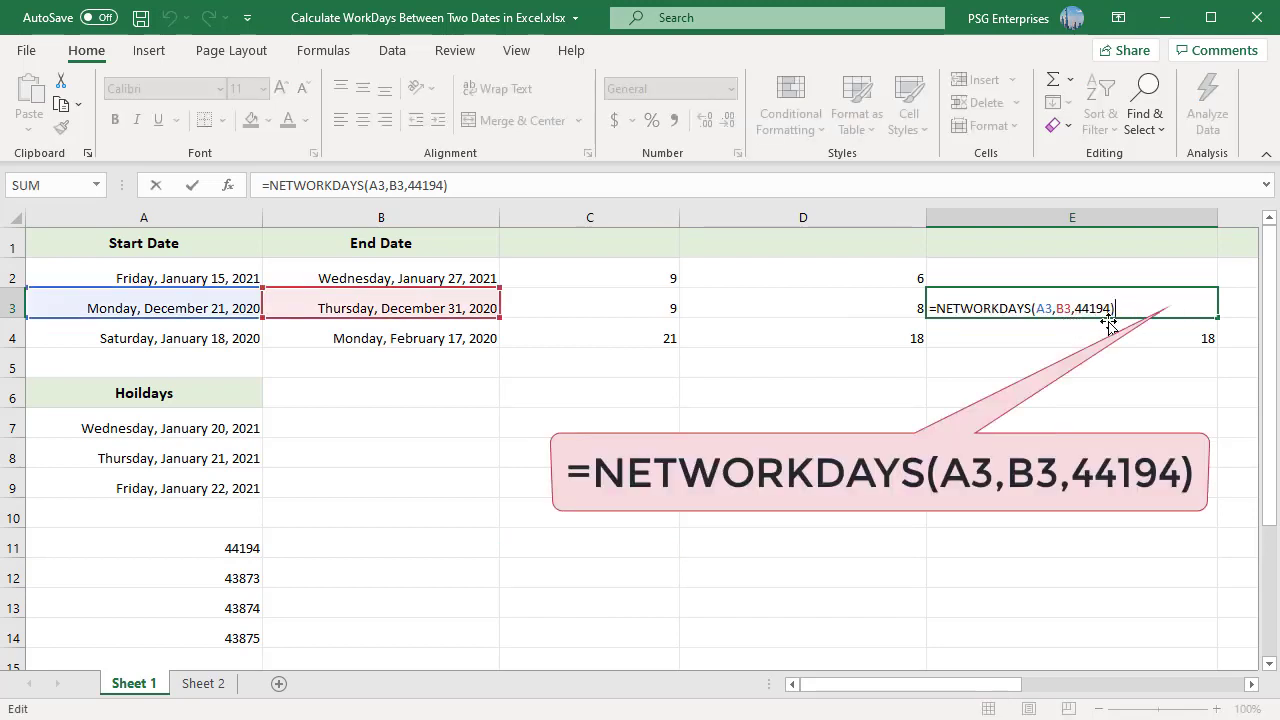
{"action": "key", "text": "Escape"}
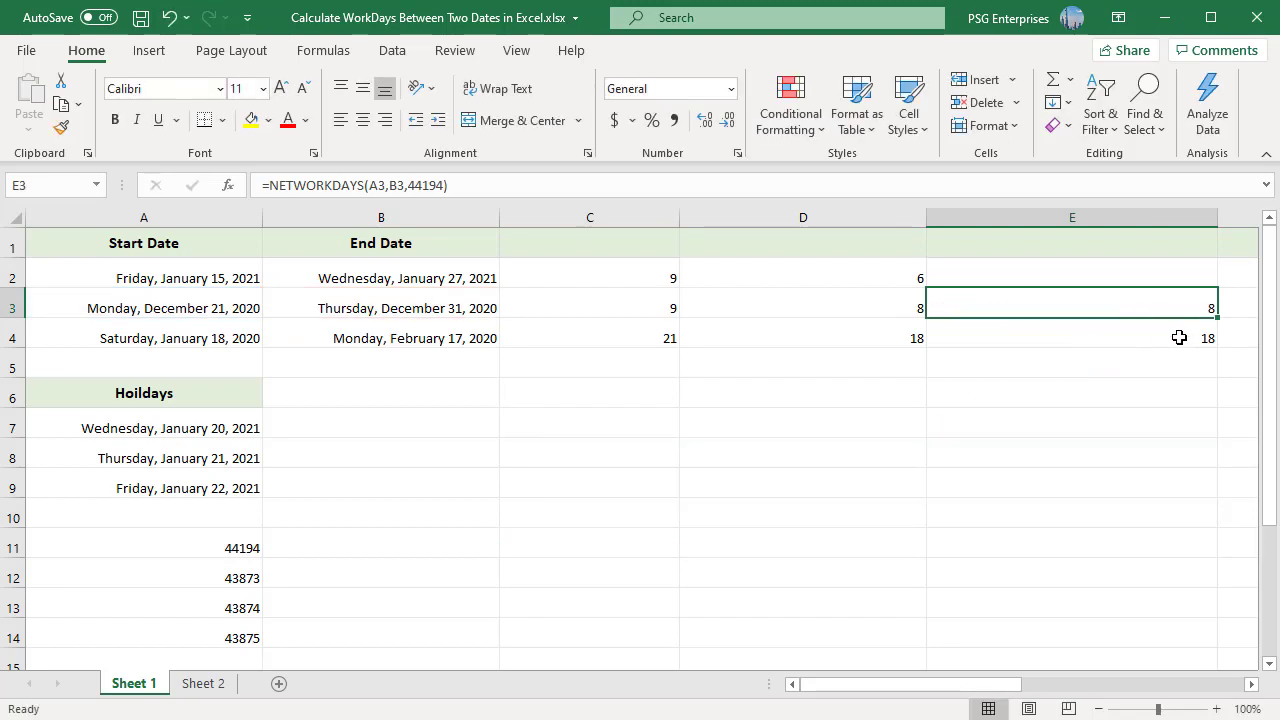
{"action": "left_click", "coordinate": [1183, 338]}
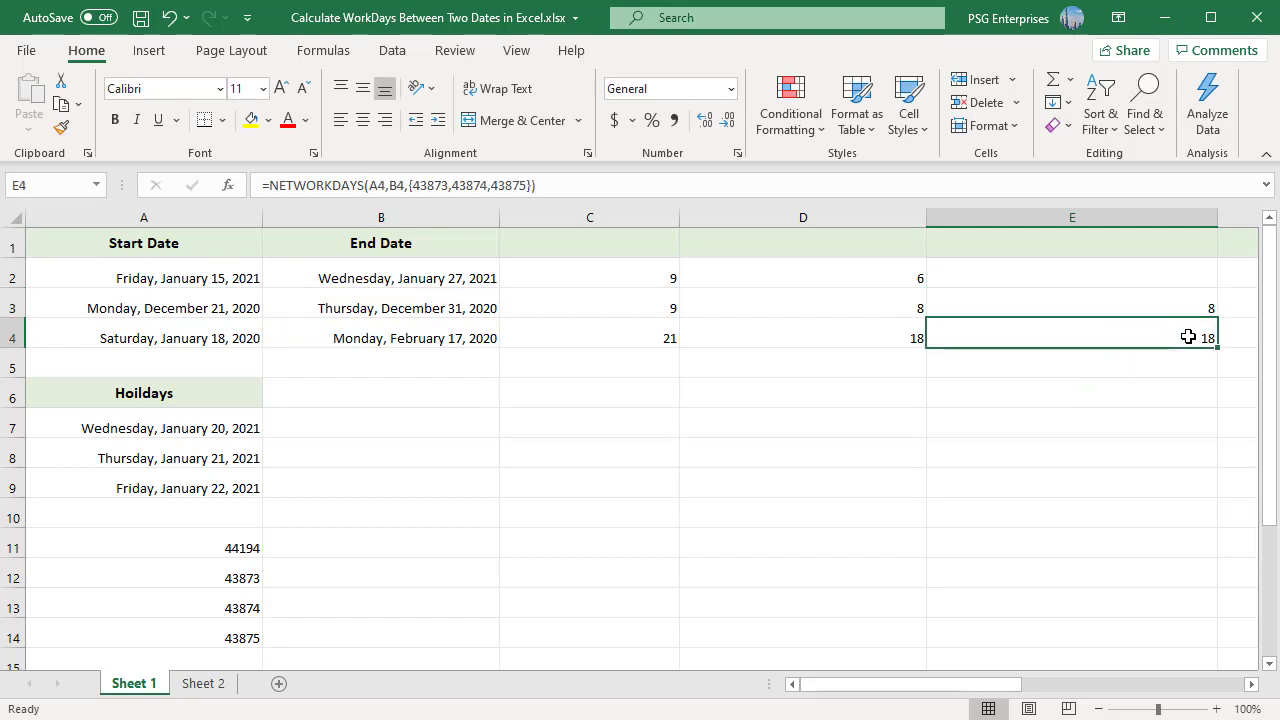
{"action": "double_click", "coordinate": [1188, 337]}
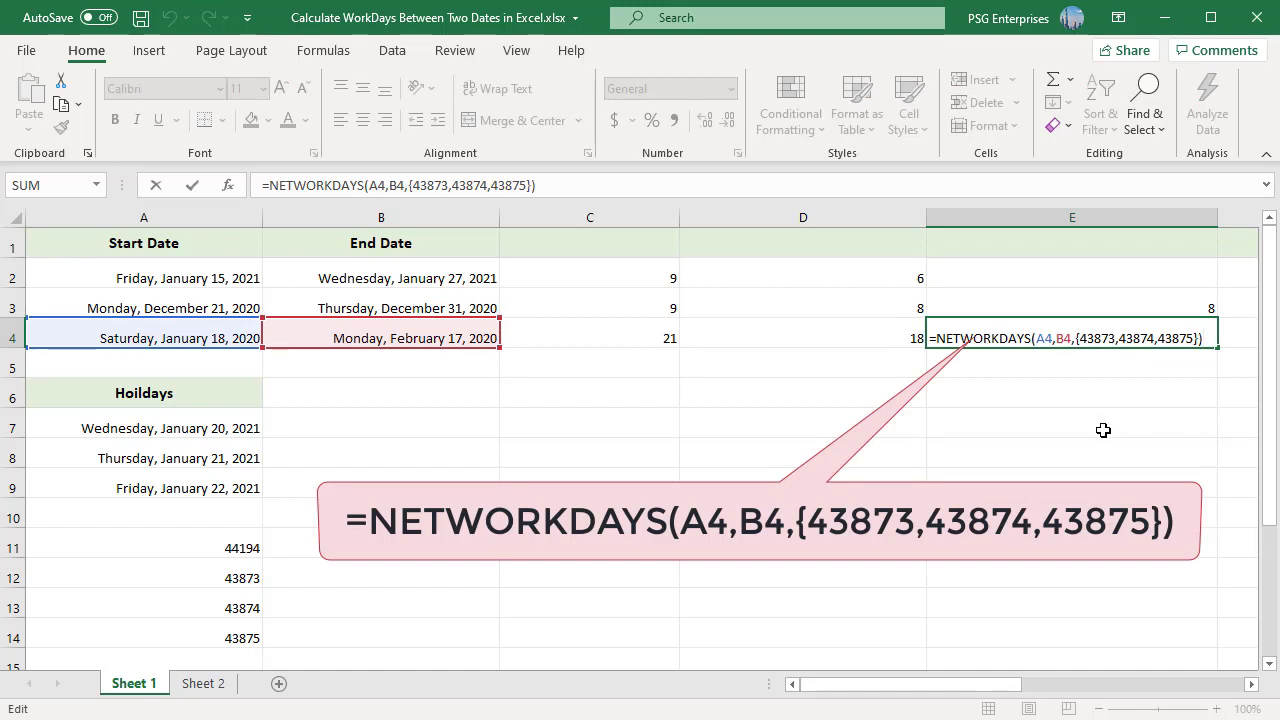
{"action": "key", "text": "Escape"}
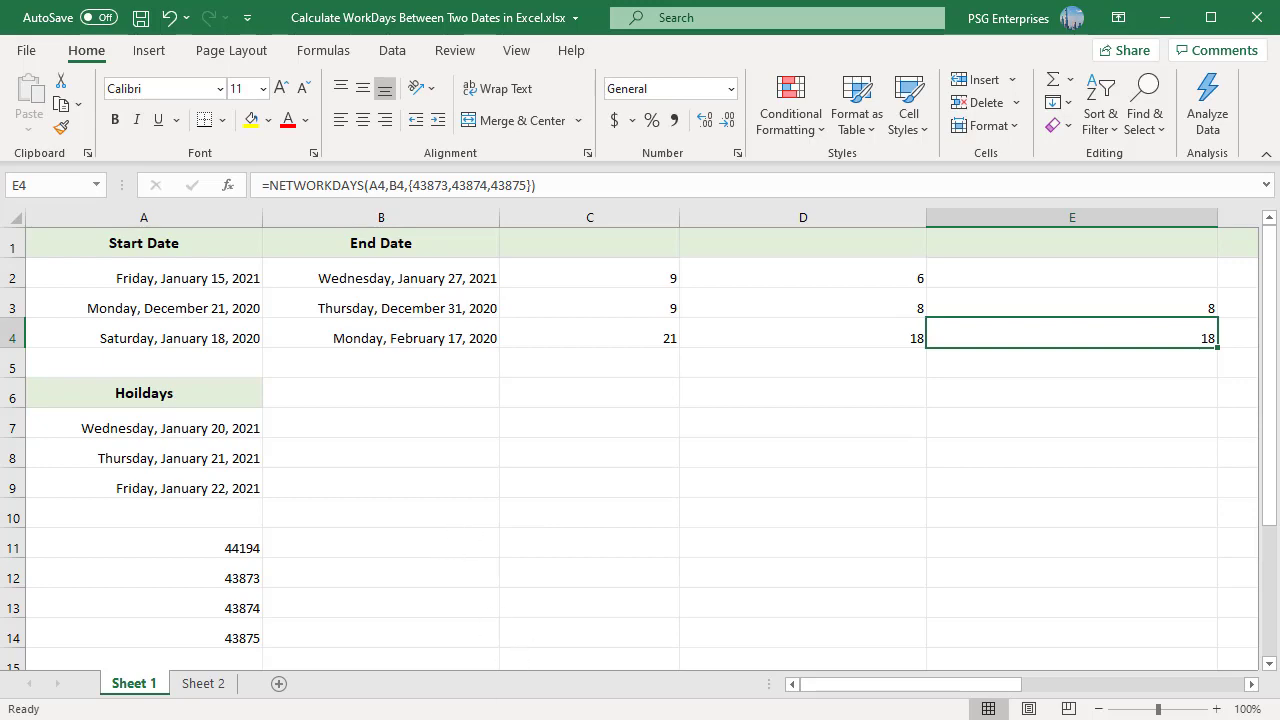
Go to Sheet 2 and examine the NETWORKDAYS.INTL formula in C2.
{"action": "left_click", "coordinate": [207, 686]}
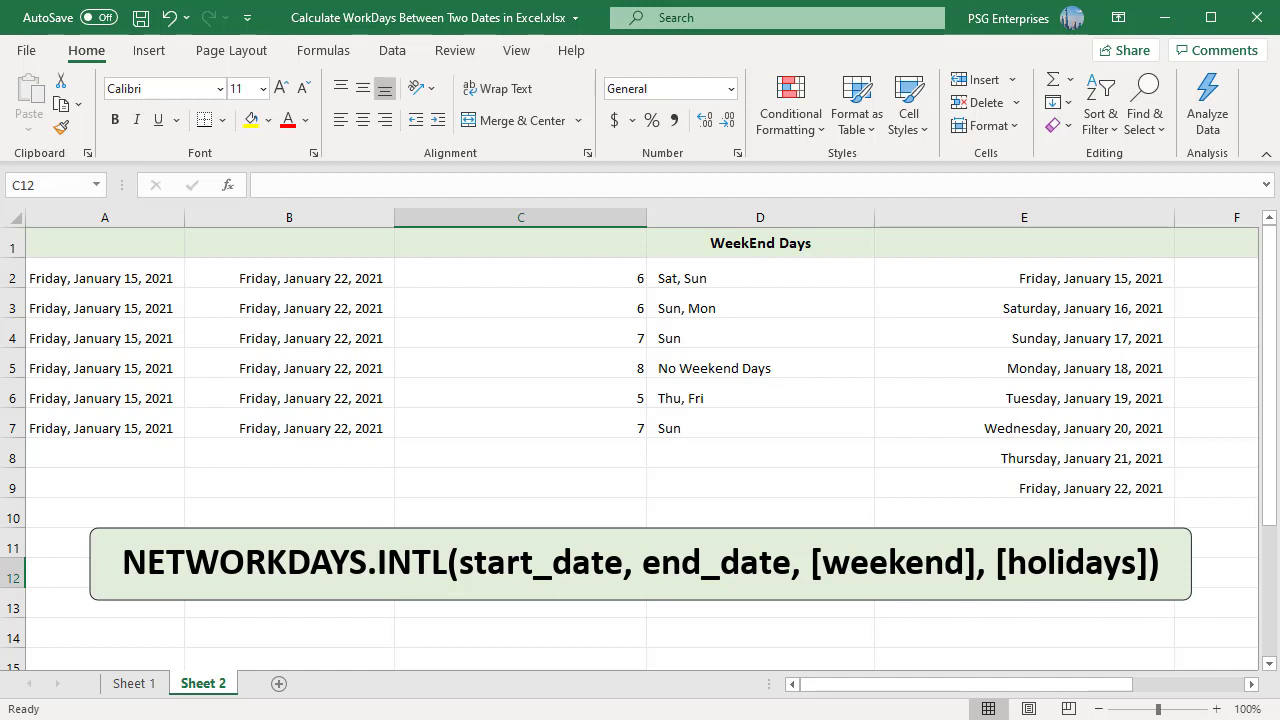
{"action": "left_click", "coordinate": [540, 545]}
{"action": "left_click", "coordinate": [497, 490]}
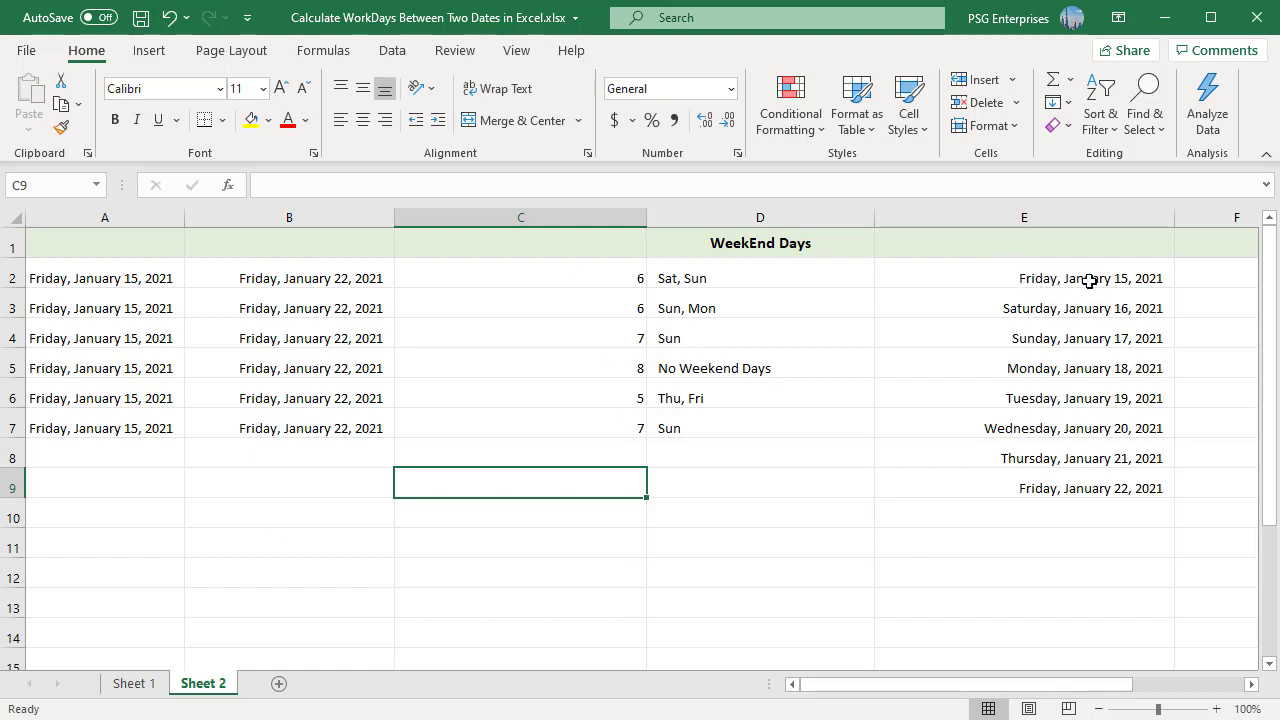
{"action": "left_click", "coordinate": [535, 276]}
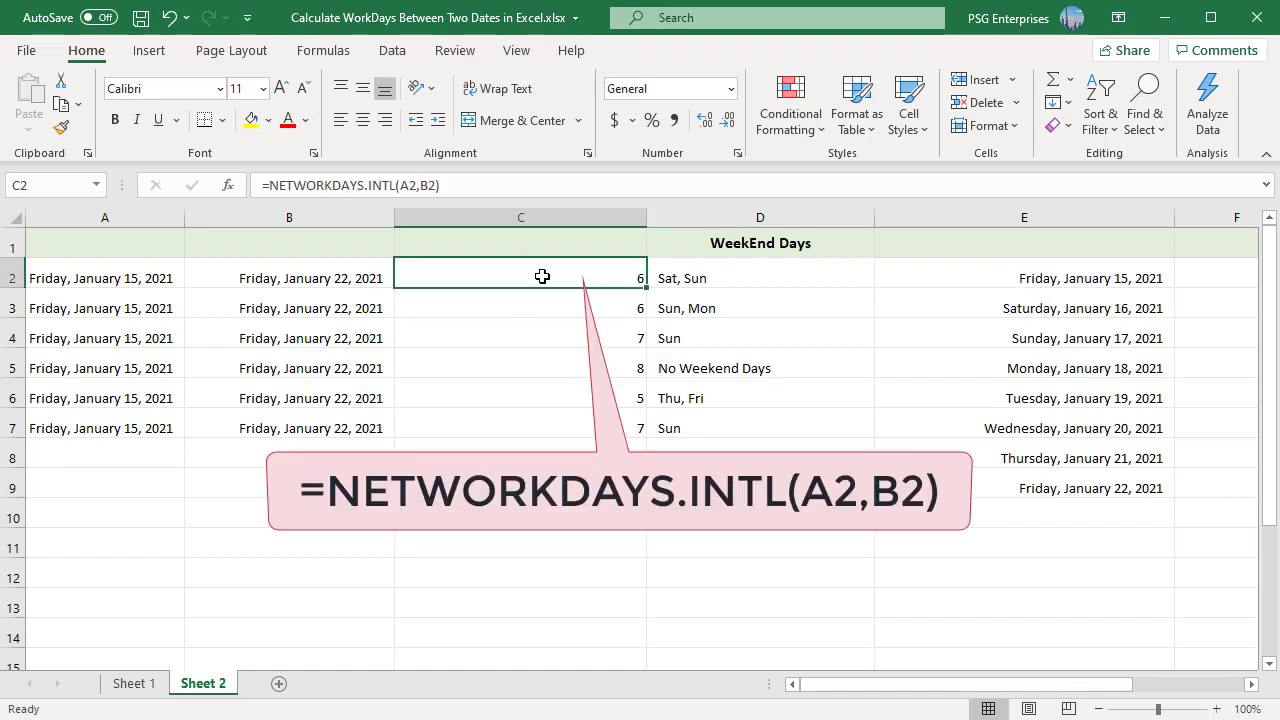
{"action": "double_click", "coordinate": [621, 274]}
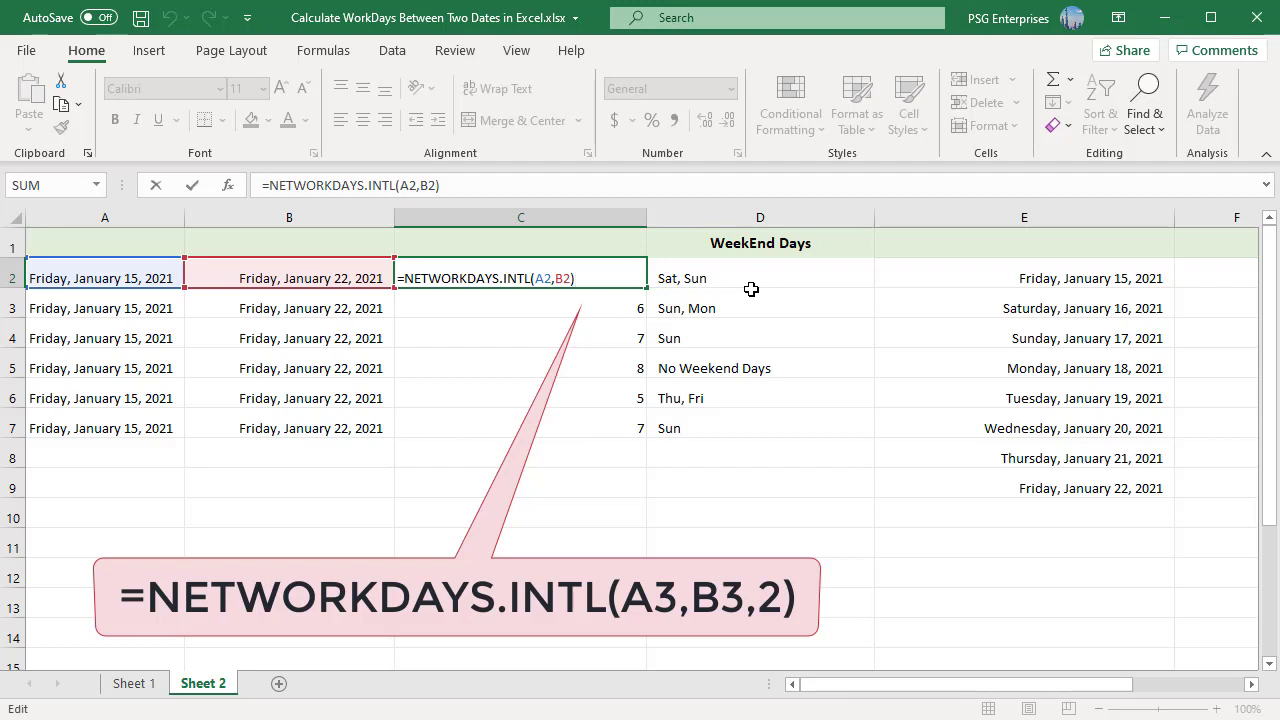
{"action": "key", "text": "ctrl+Return"}
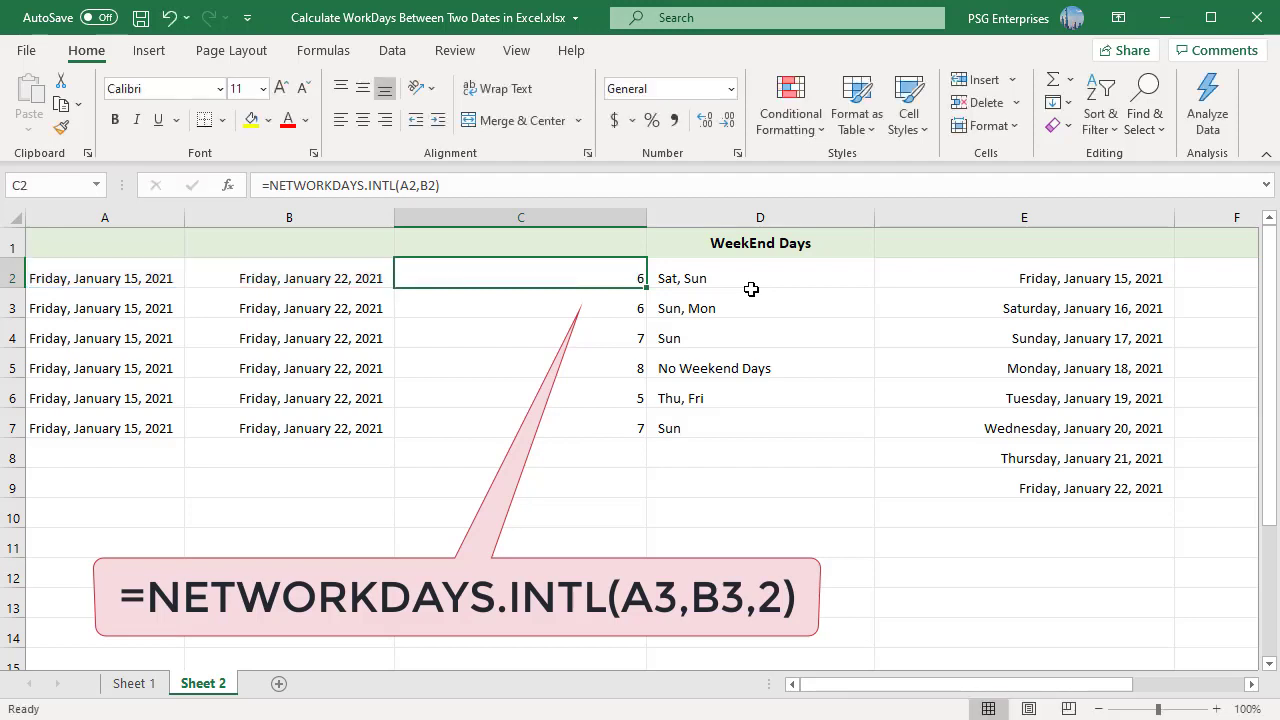
Add weekend argument 2 (Sunday, Monday) to the NETWORKDAYS.INTL formula in C3.
{"action": "left_click", "coordinate": [633, 304]}
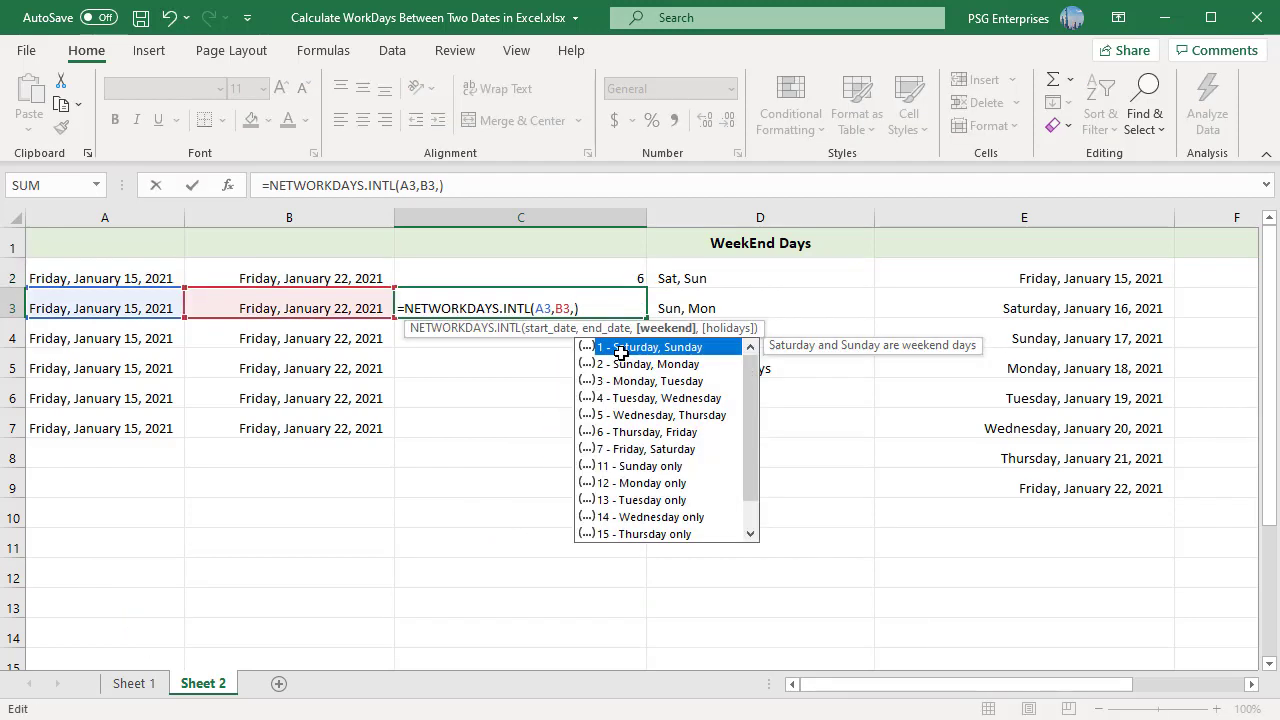
{"action": "double_click", "coordinate": [626, 364]}
{"action": "key", "text": "Return"}
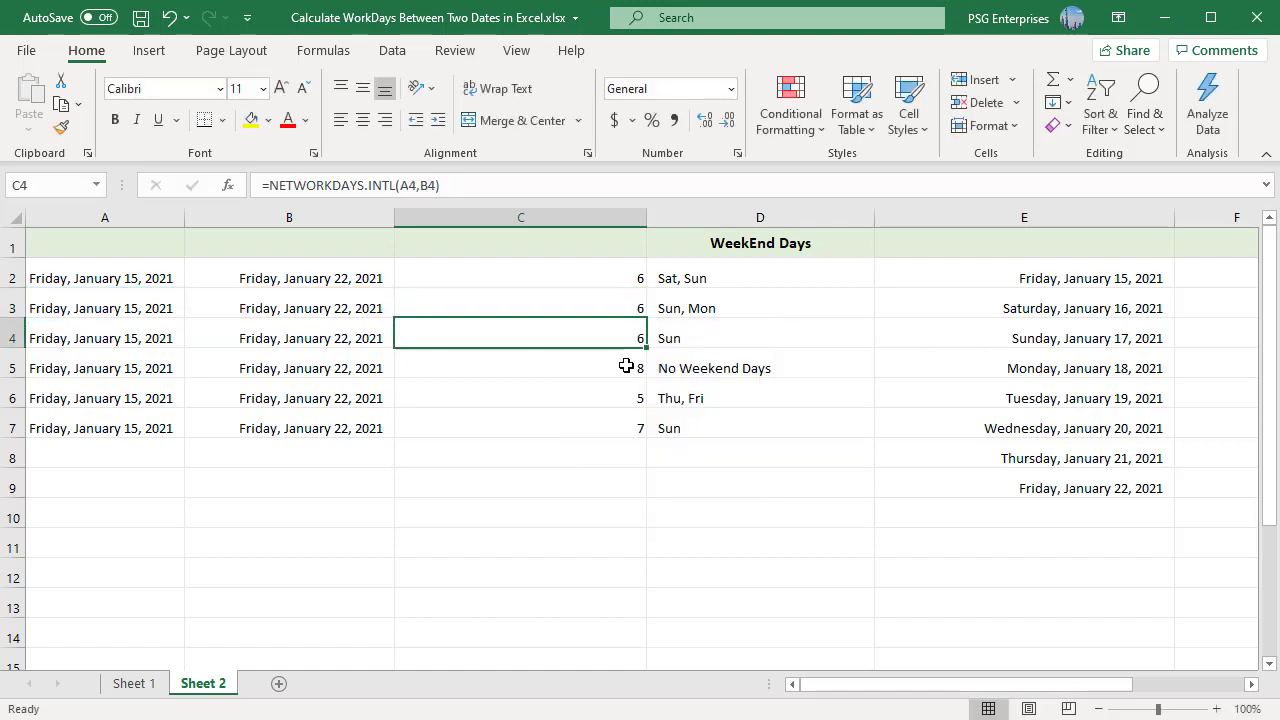
Add weekend argument 11 (Sunday only) to the NETWORKDAYS.INTL formula in C4.
{"action": "double_click", "coordinate": [631, 335]}
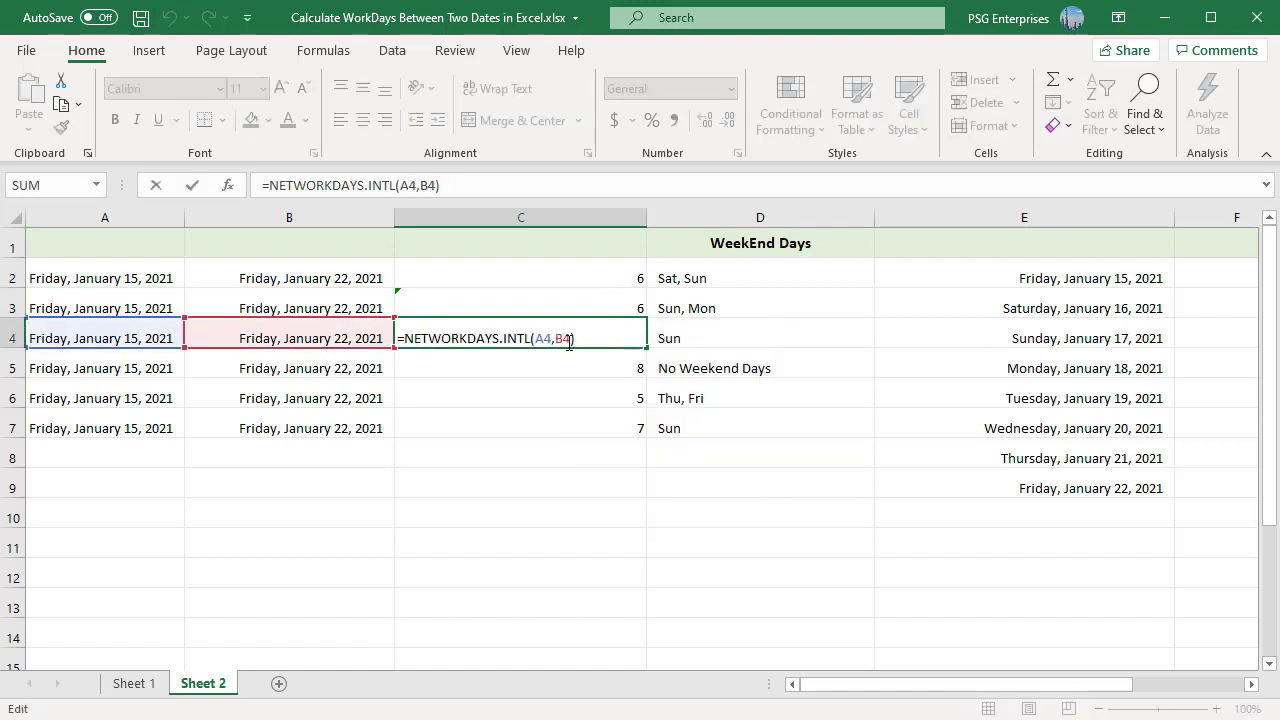
{"action": "left_click", "coordinate": [569, 340]}
{"action": "type", "text": ","}
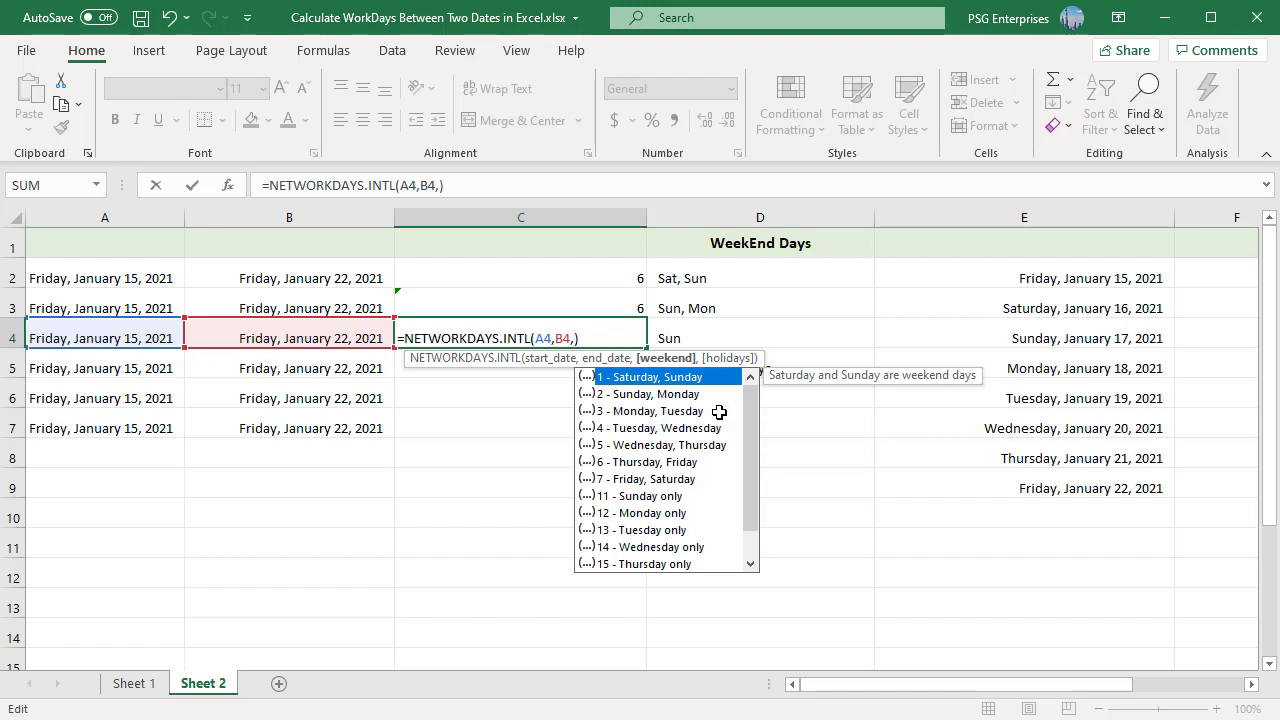
{"action": "double_click", "coordinate": [627, 496]}
{"action": "key", "text": "Return"}
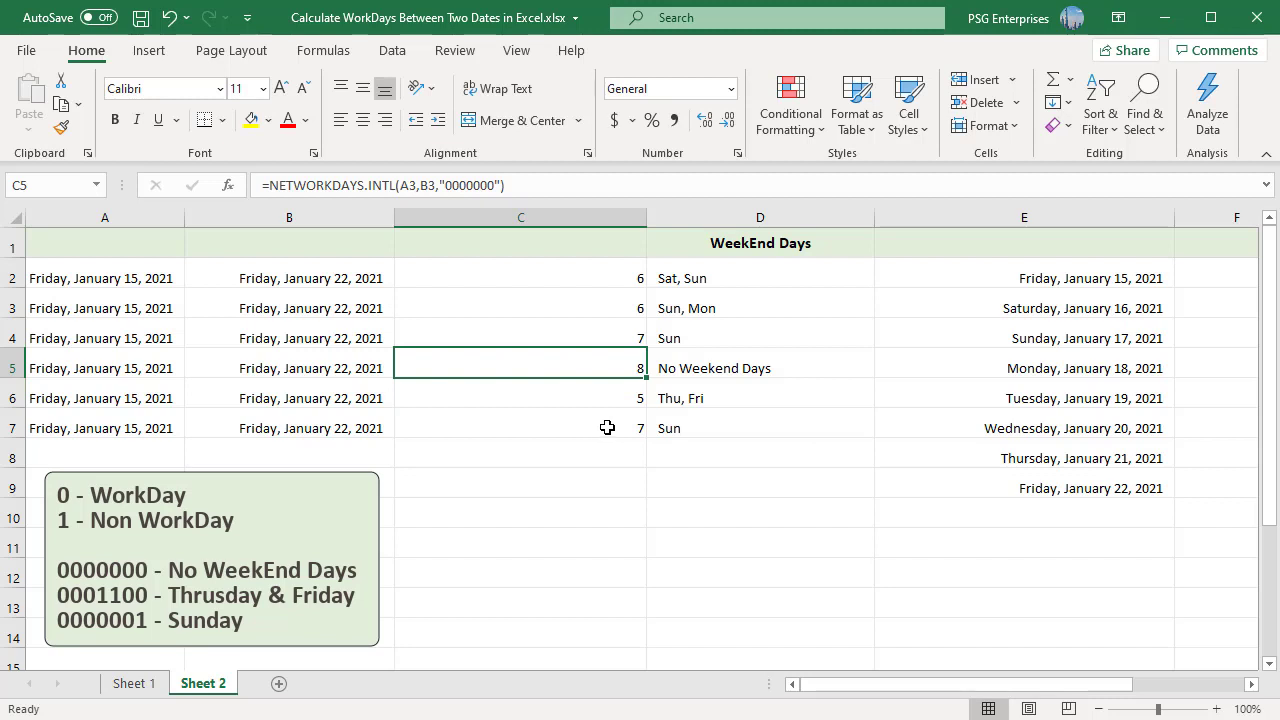
Examine the weekend strings used in the NETWORKDAYS.INTL formulas in C5, C6 and C7.
{"action": "double_click", "coordinate": [634, 366]}
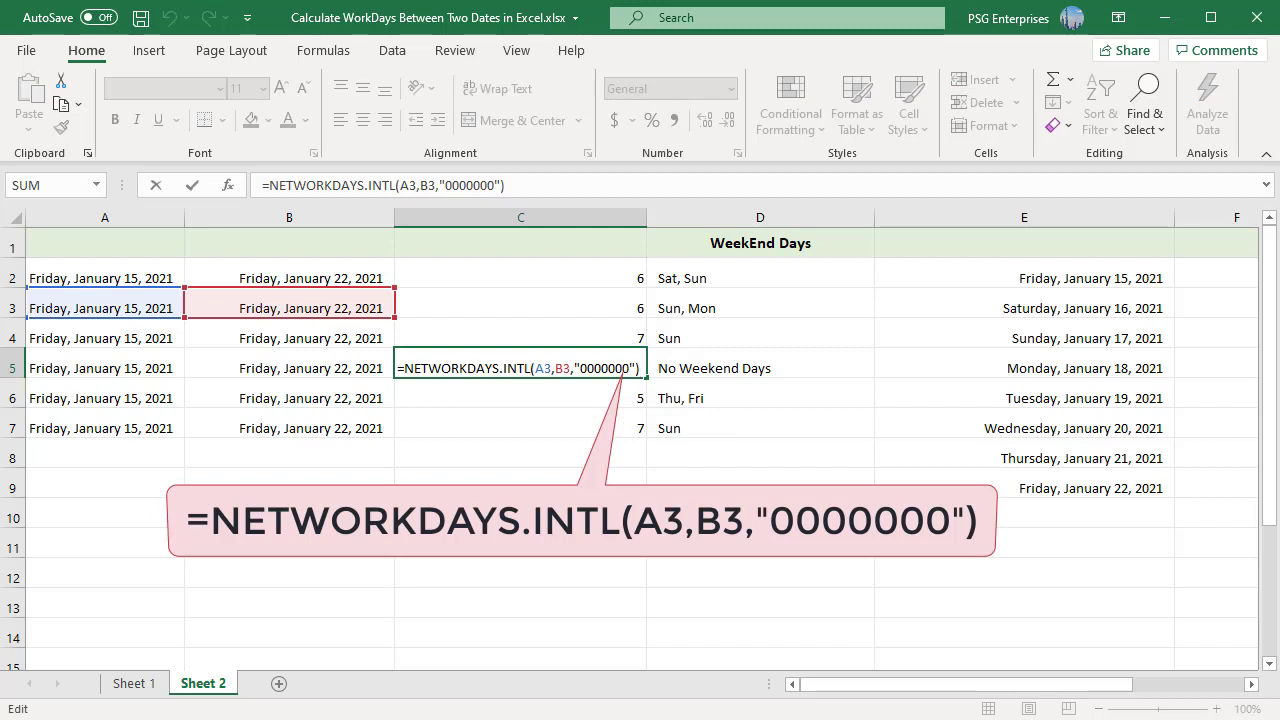
{"action": "key", "text": "Return"}
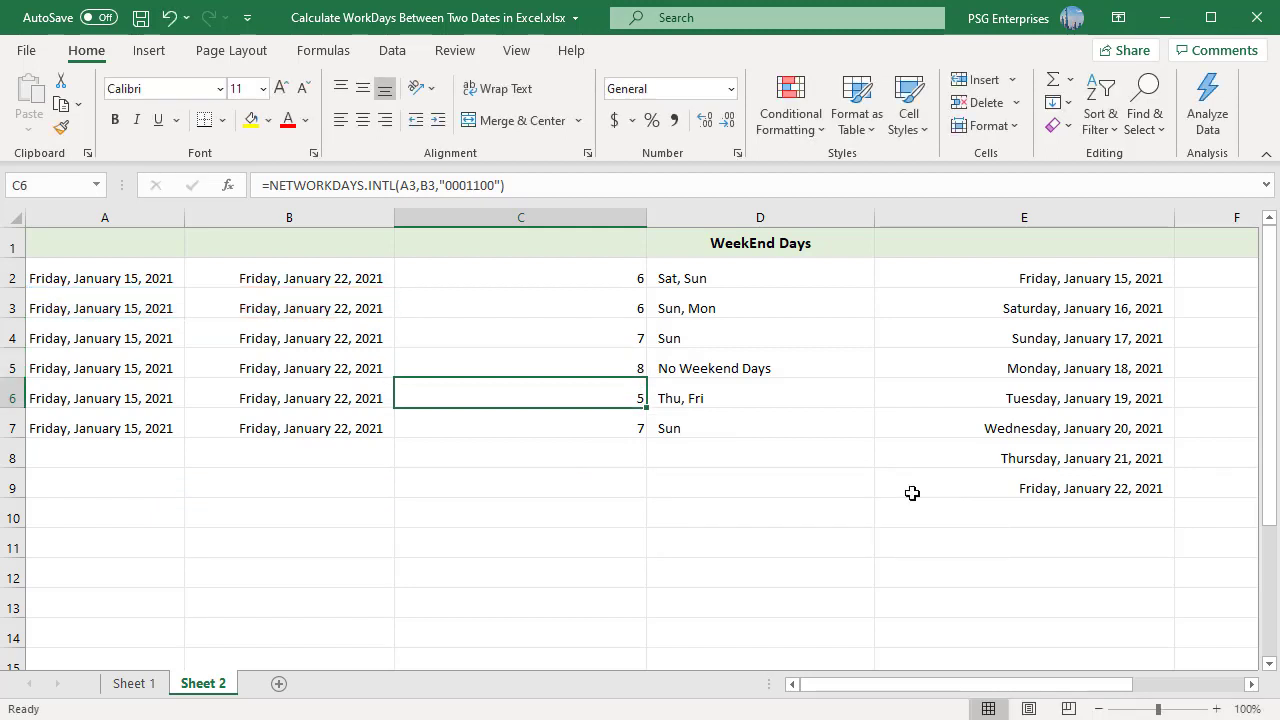
{"action": "double_click", "coordinate": [625, 398]}
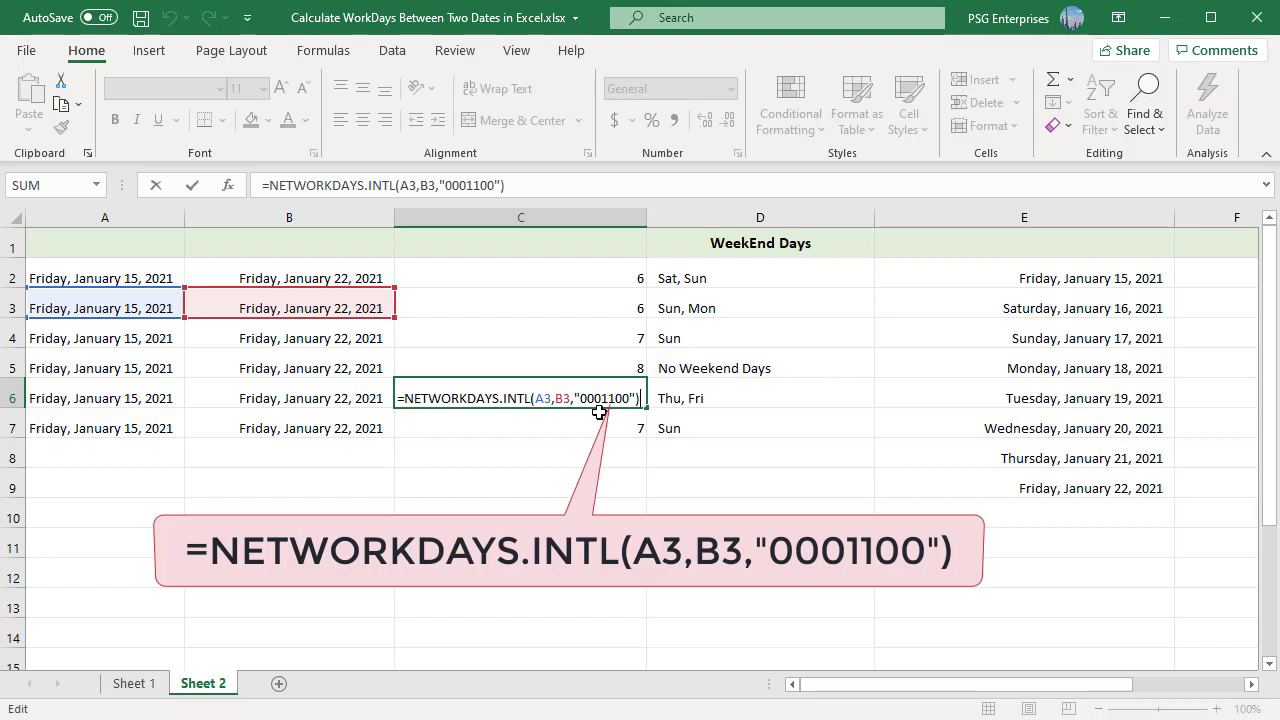
{"action": "key", "text": "Escape"}
{"action": "double_click", "coordinate": [634, 426]}
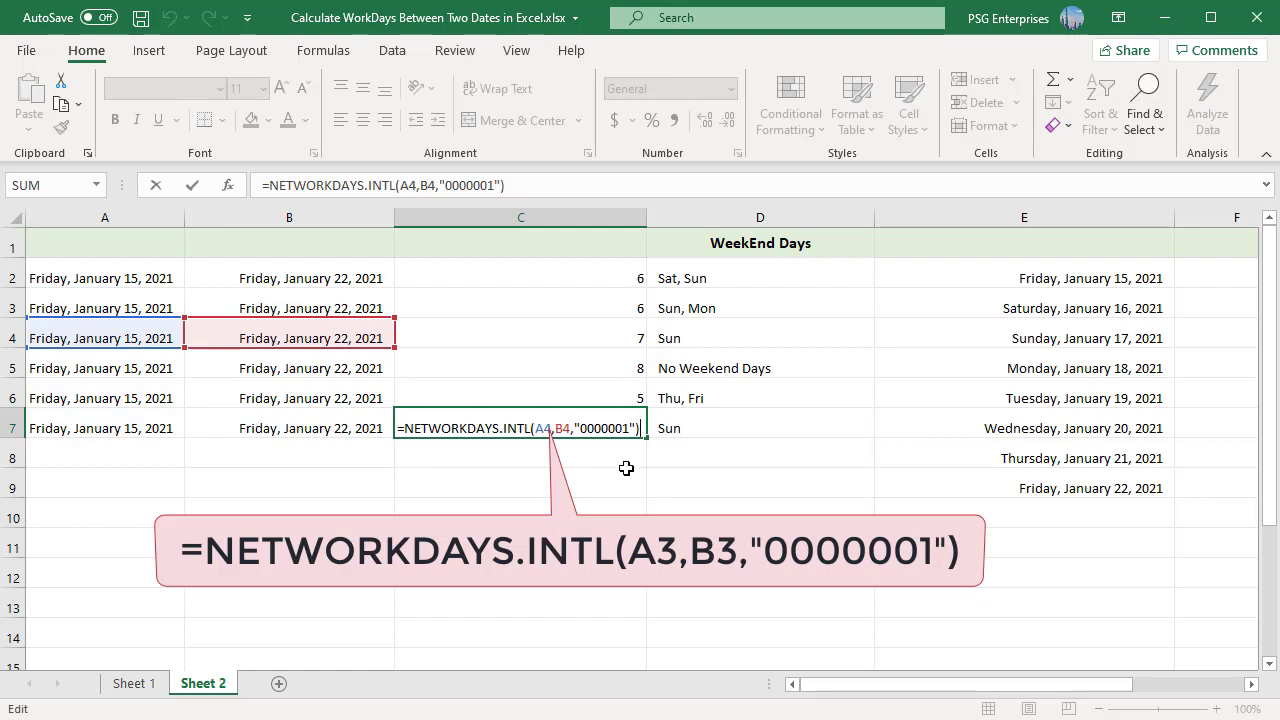
{"action": "key", "text": "Escape"}
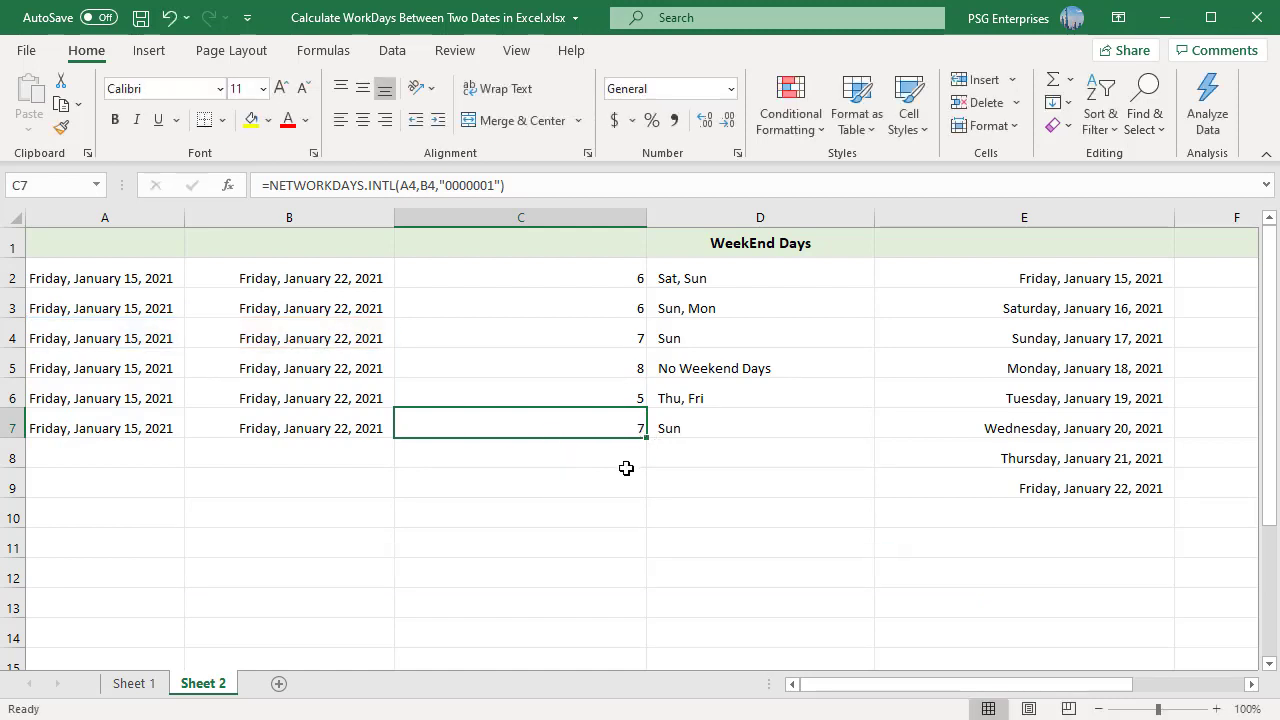